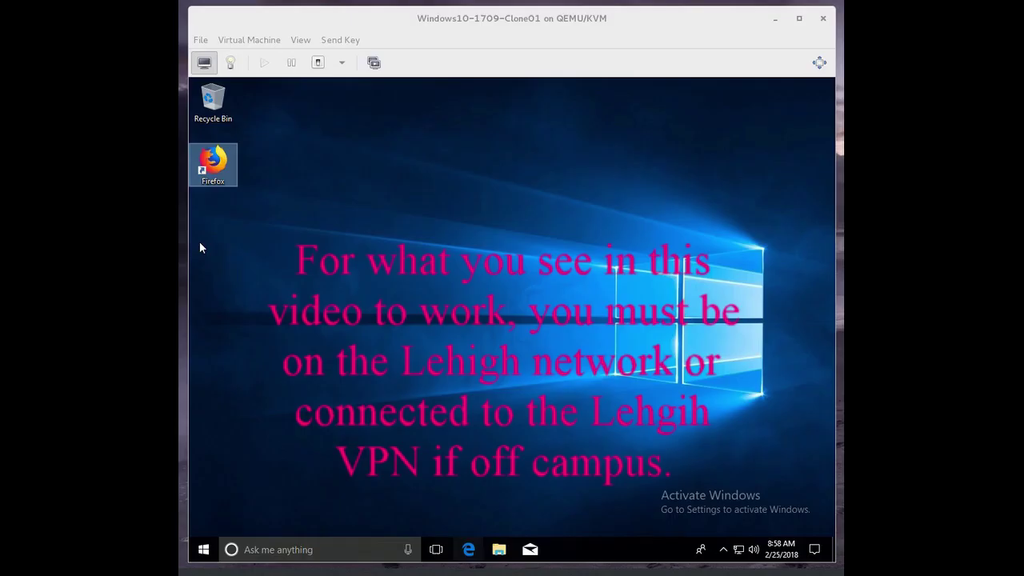
# - Launch Firefox from the desktop and decline making it the default browser
pyautogui.click(320, 252)
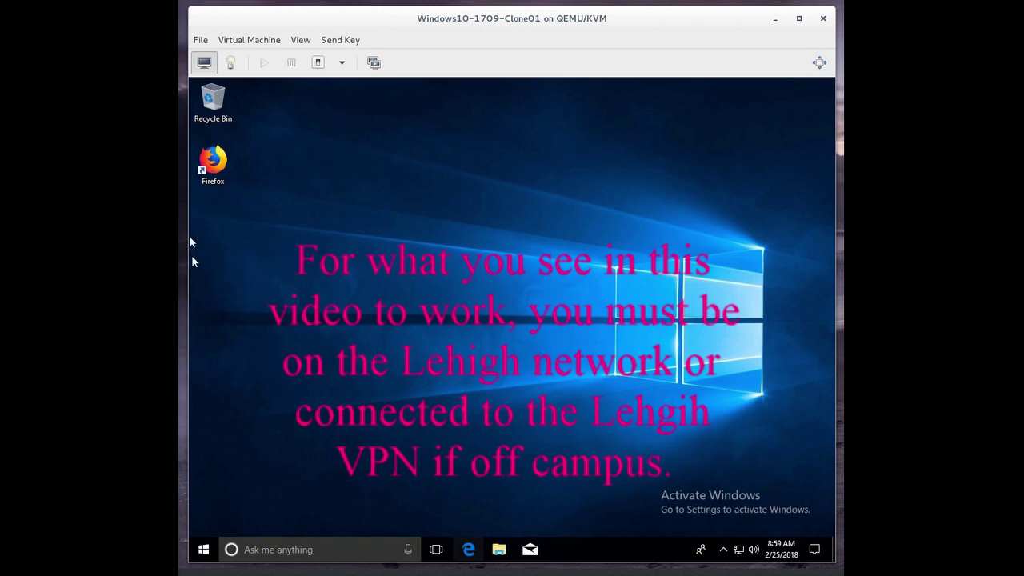
pyautogui.click(216, 166)
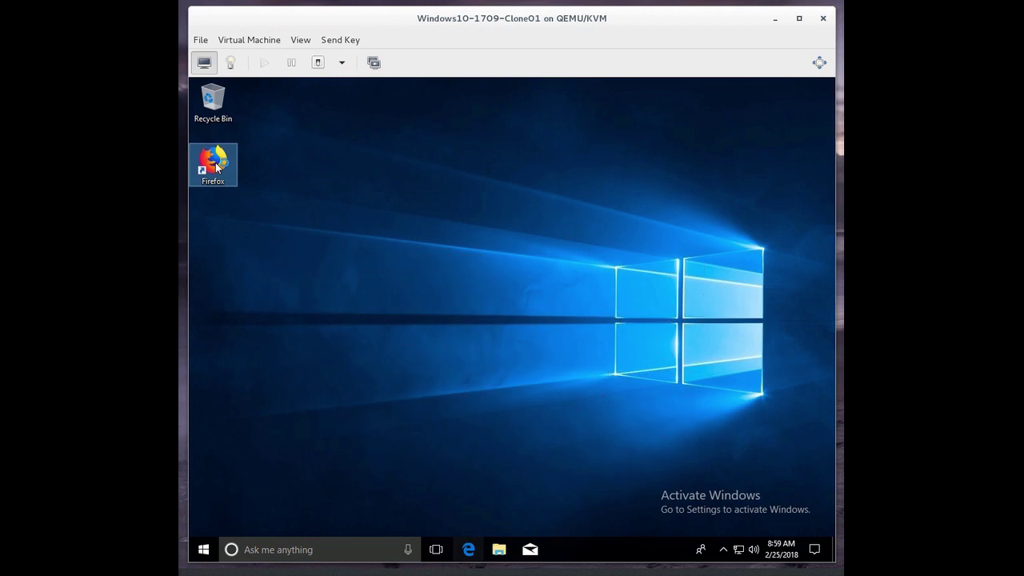
pyautogui.doubleClick(216, 166)
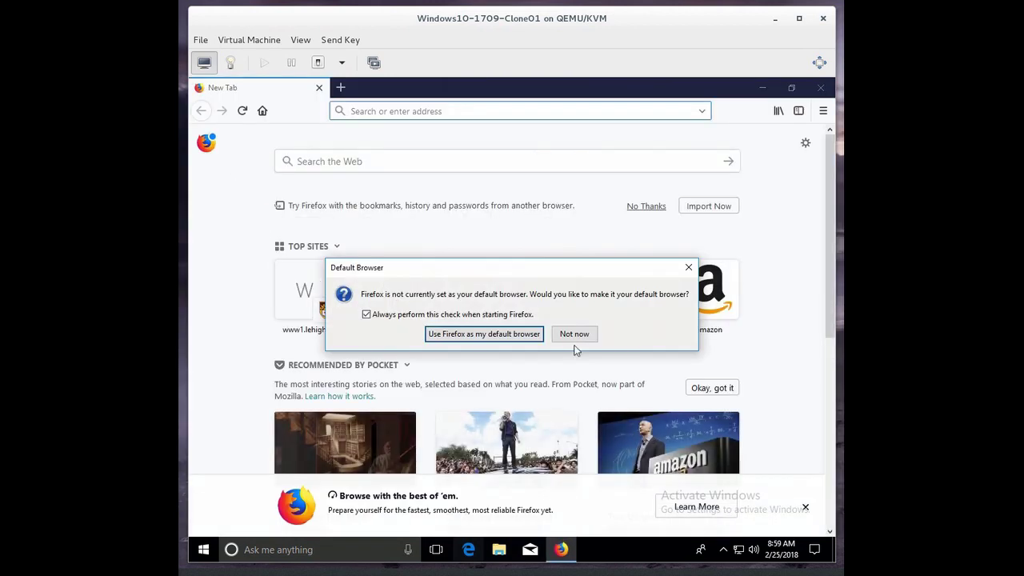
pyautogui.click(575, 335)
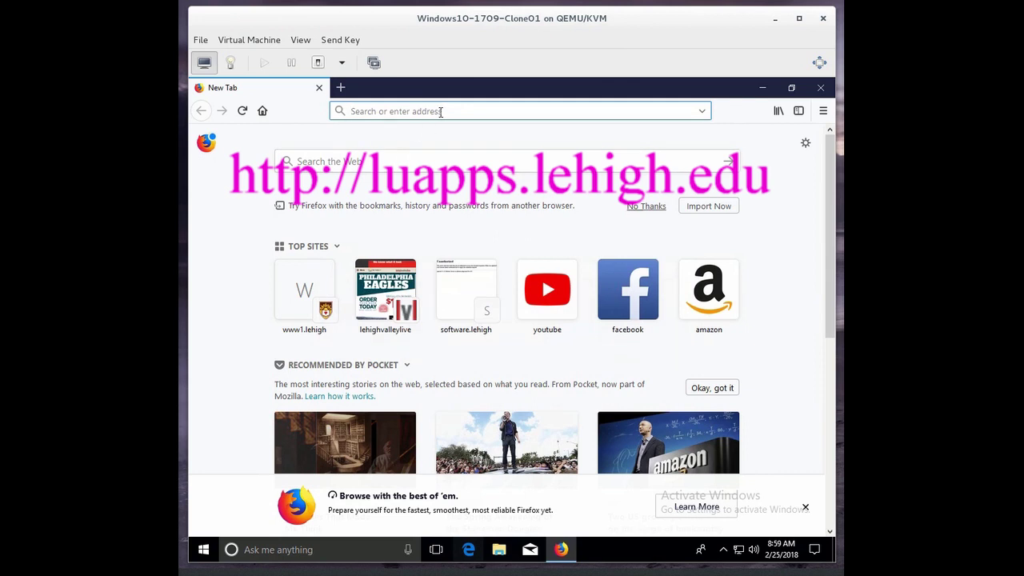
# - Open the site luapps.lehigh.edu in the browser
pyautogui.write('lu')
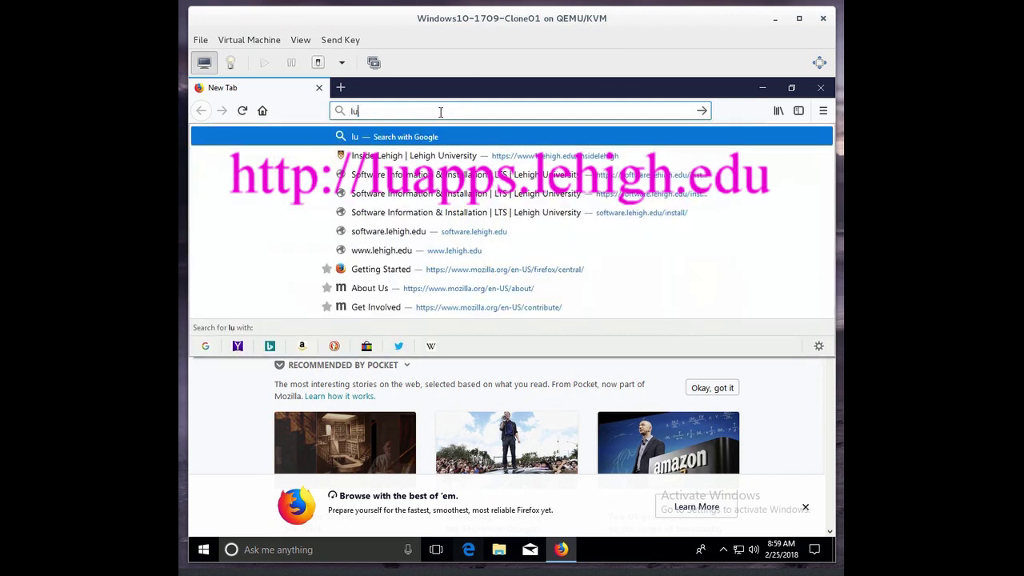
pyautogui.write('apps')
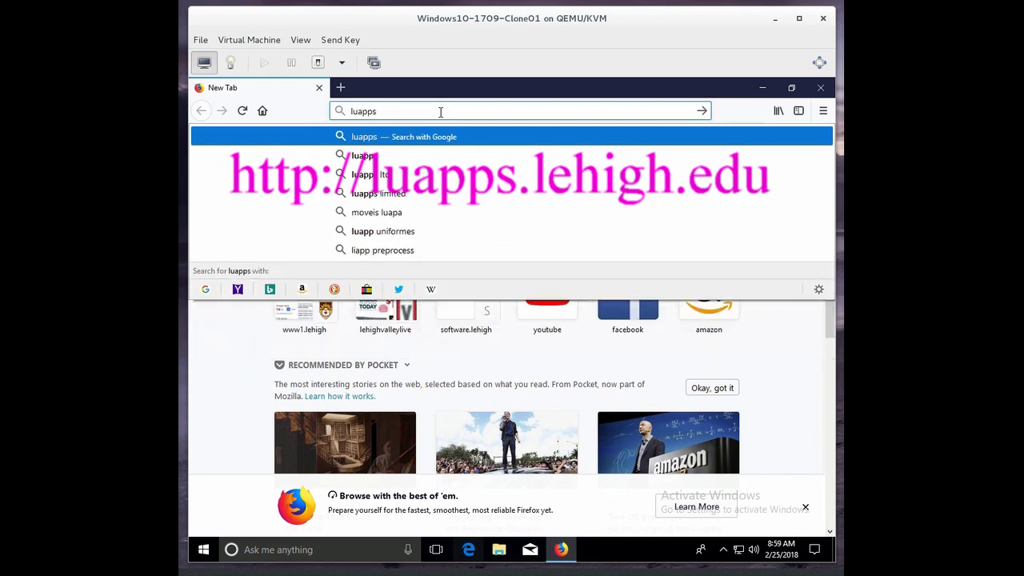
pyautogui.write('.')
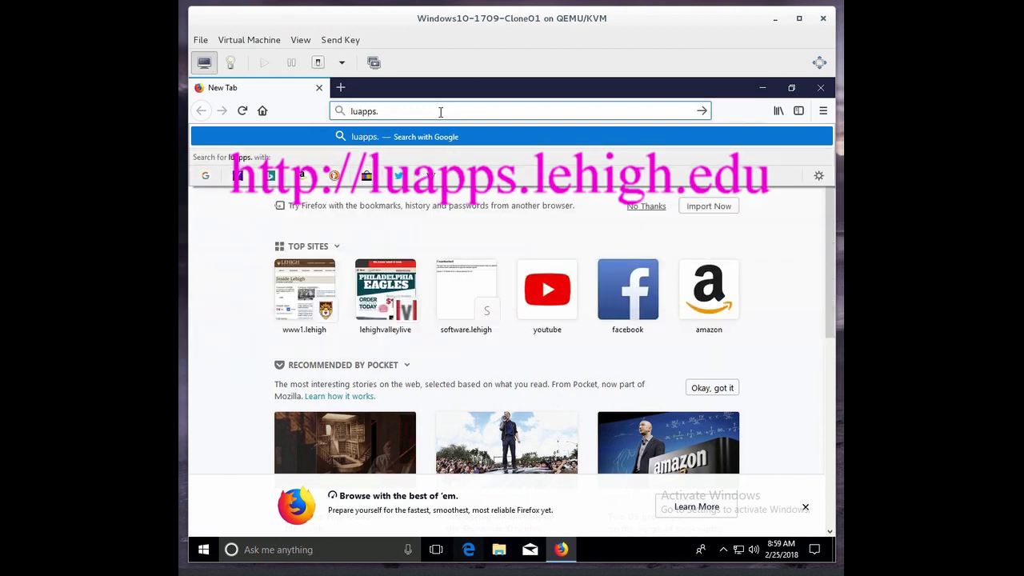
pyautogui.write('lehigh')
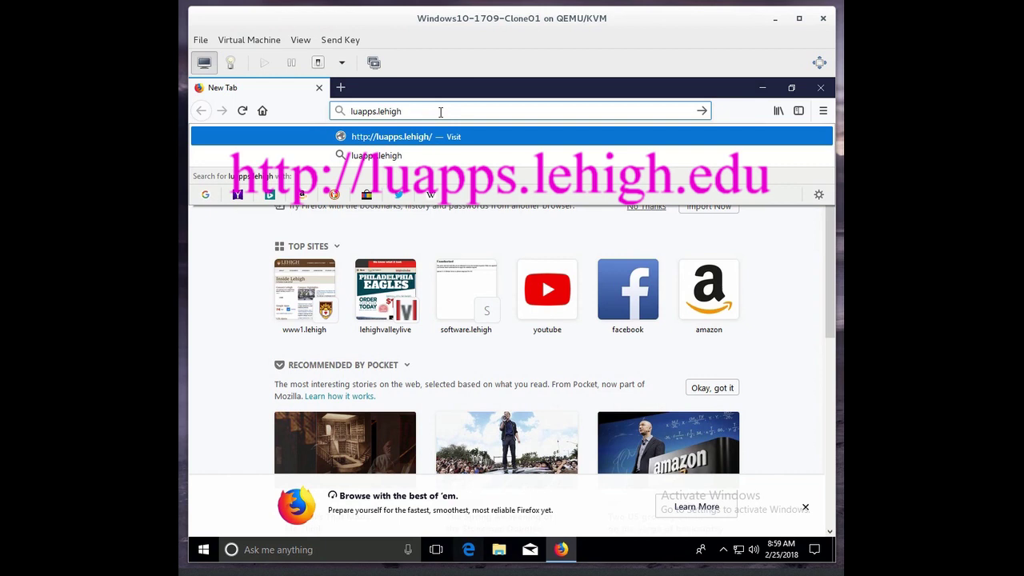
pyautogui.write('.edu')
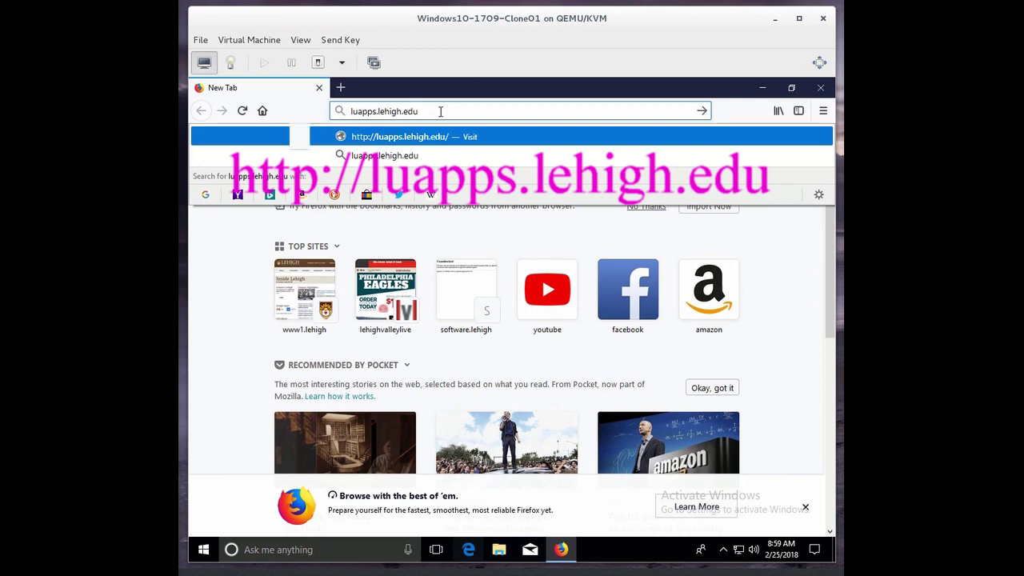
pyautogui.press('Return')
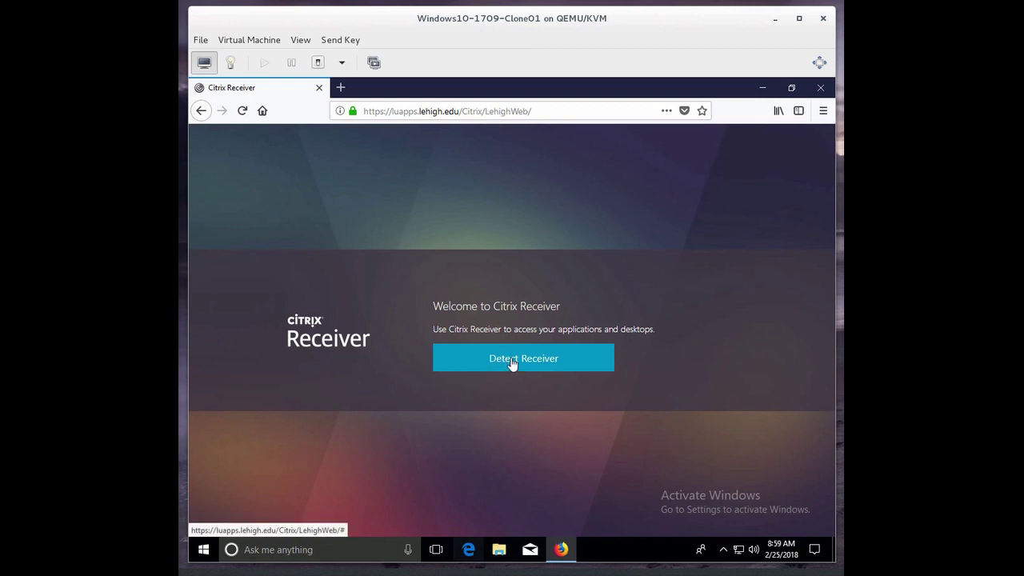
# - Run the Citrix Receiver detection, agree to the Citrix license agreement and download CitrixReceiverWeb.exe, checking its download progress
pyautogui.click(512, 361)
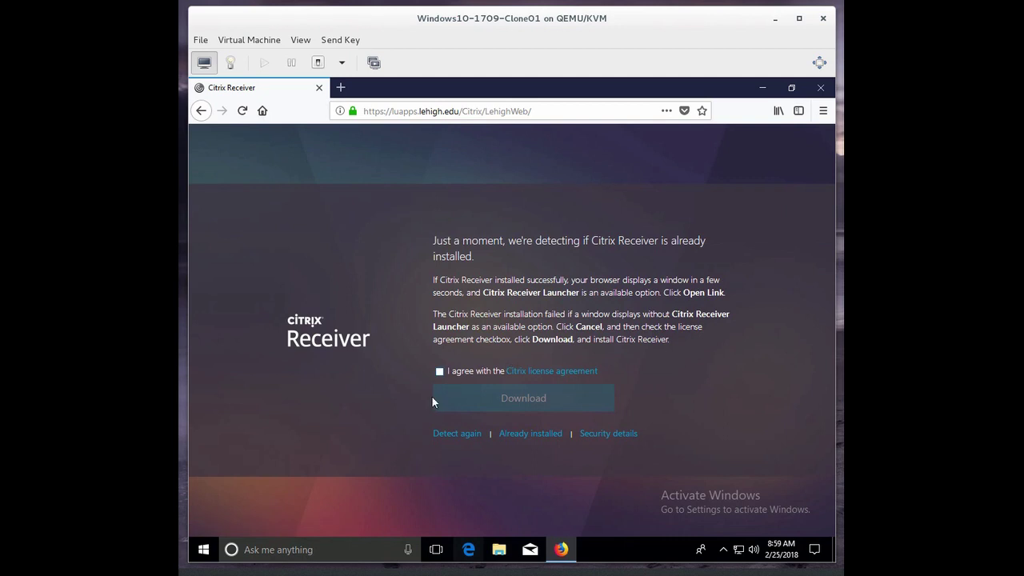
pyautogui.click(440, 371)
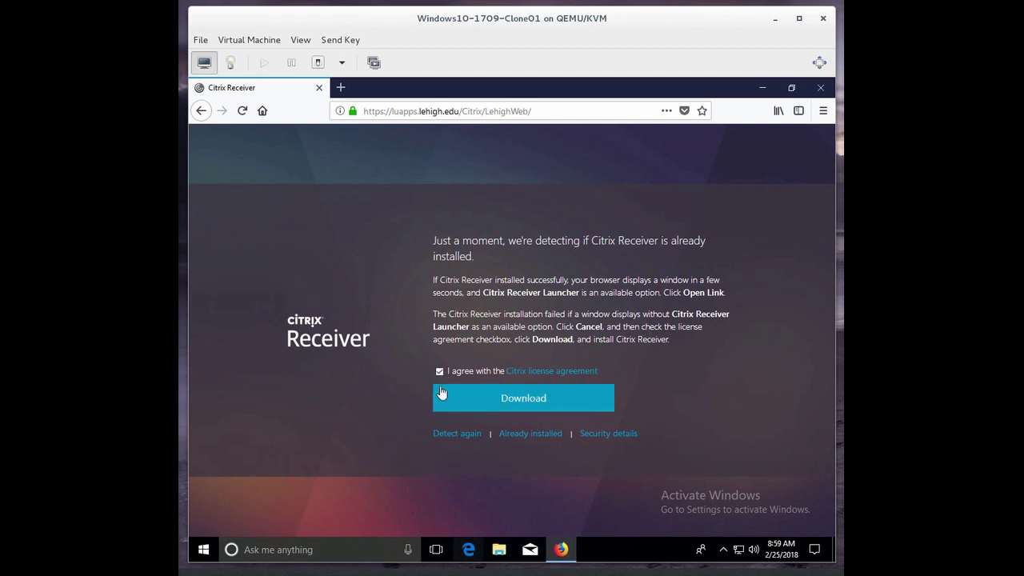
pyautogui.click(517, 402)
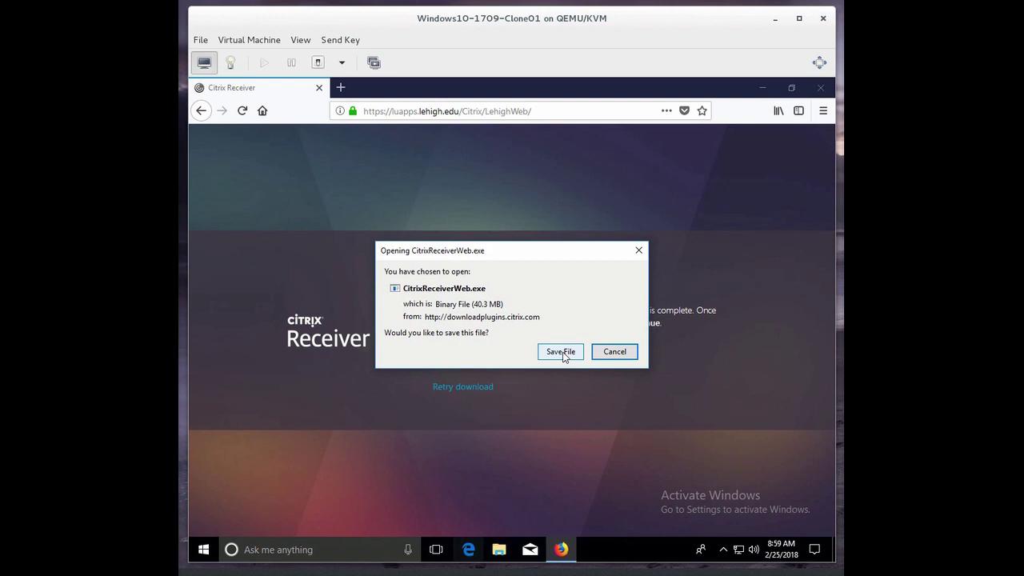
pyautogui.click(564, 356)
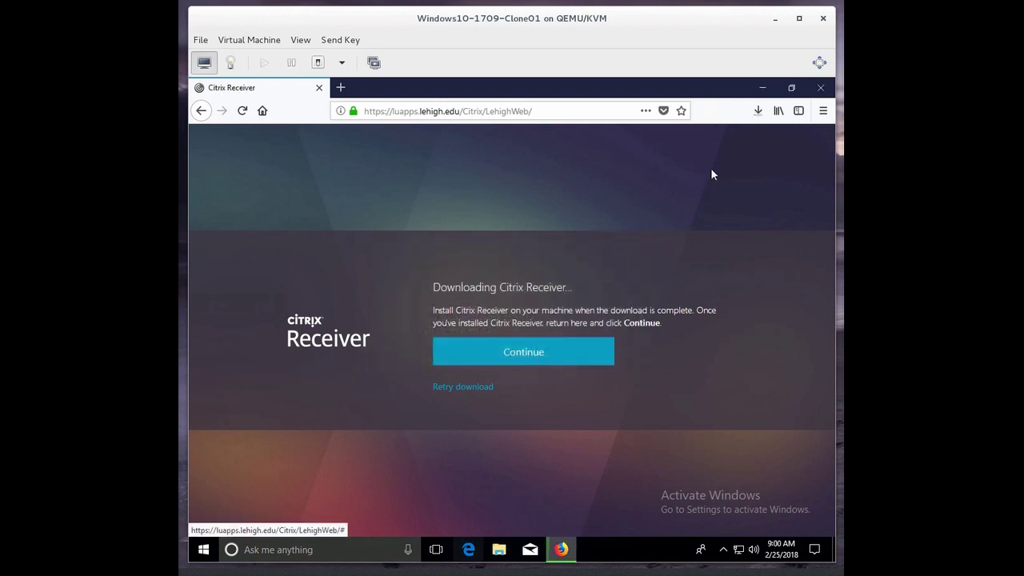
pyautogui.click(757, 112)
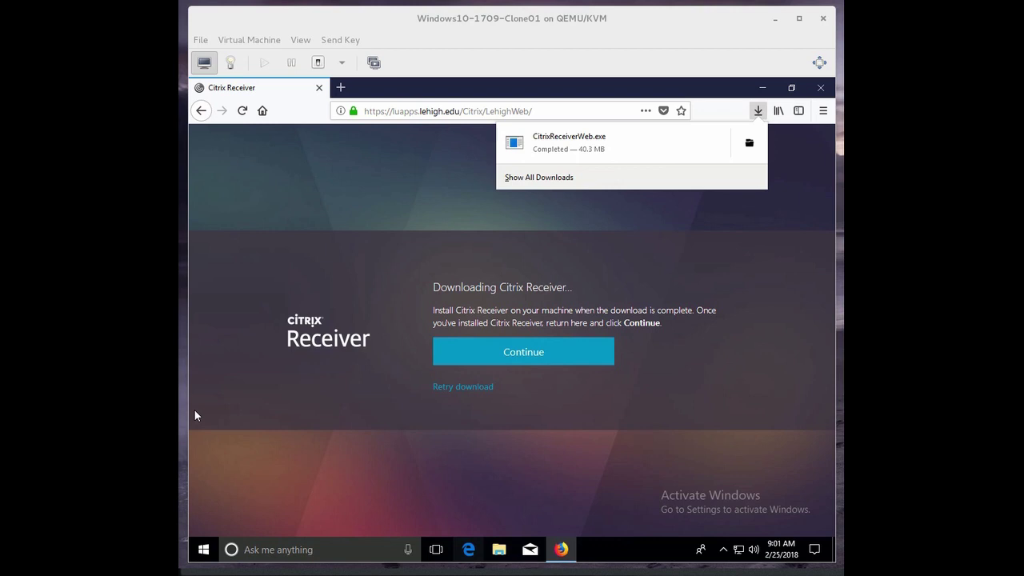
pyautogui.click(333, 300)
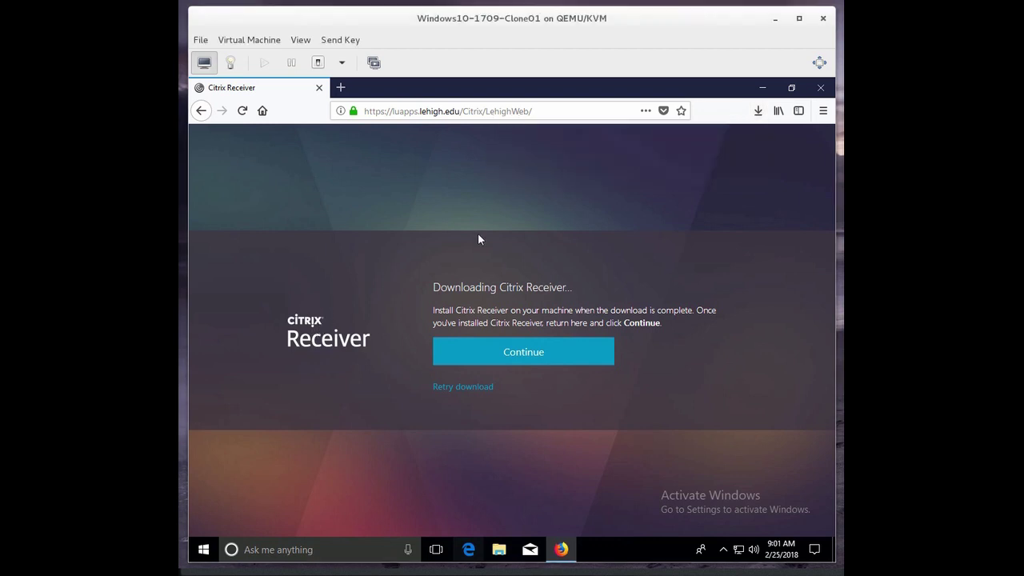
# - Minimize the browser, open the Downloads folder in File Explorer and turn on the display of file name extensions
pyautogui.click(763, 92)
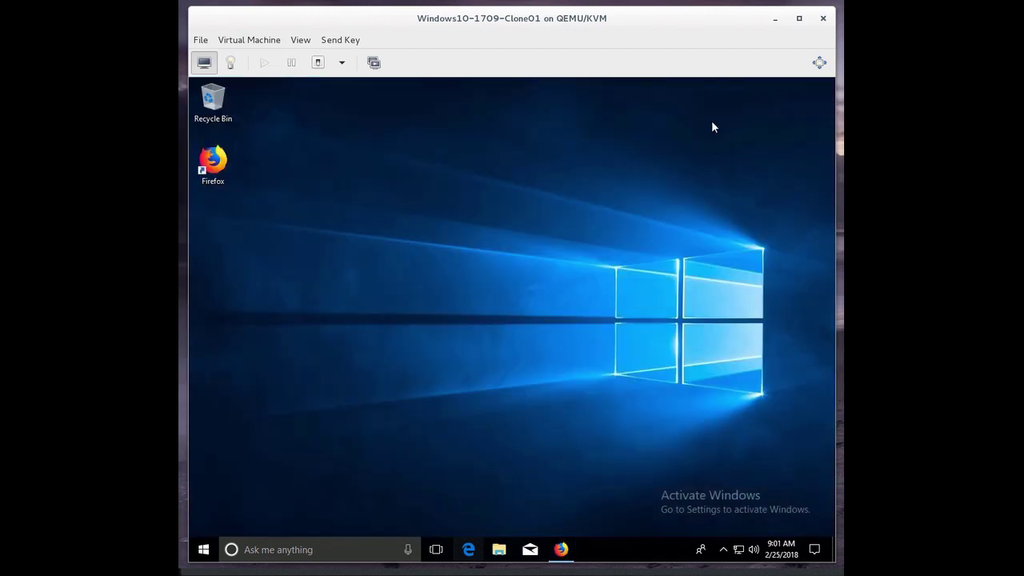
pyautogui.rightClick(202, 551)
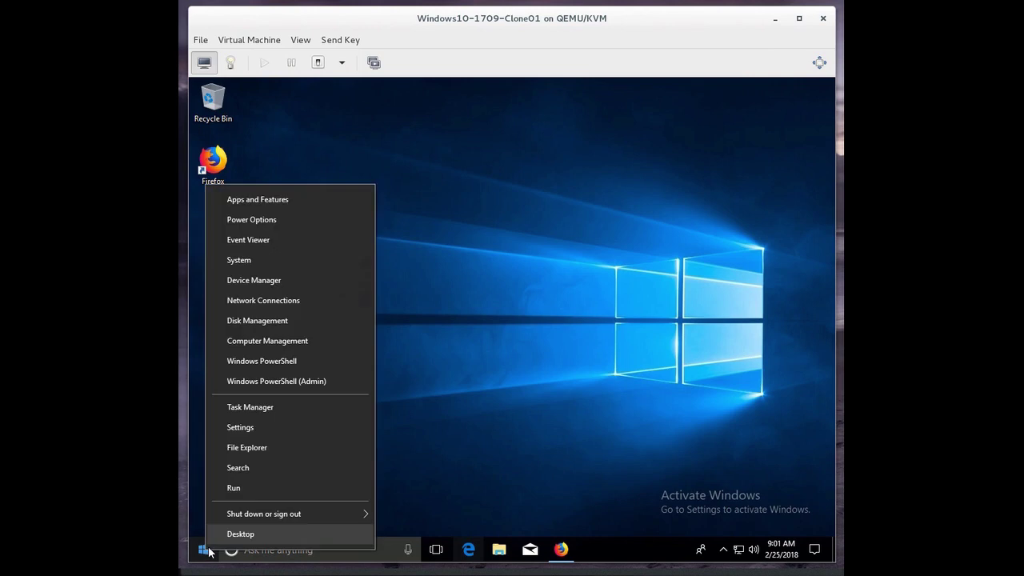
pyautogui.click(255, 447)
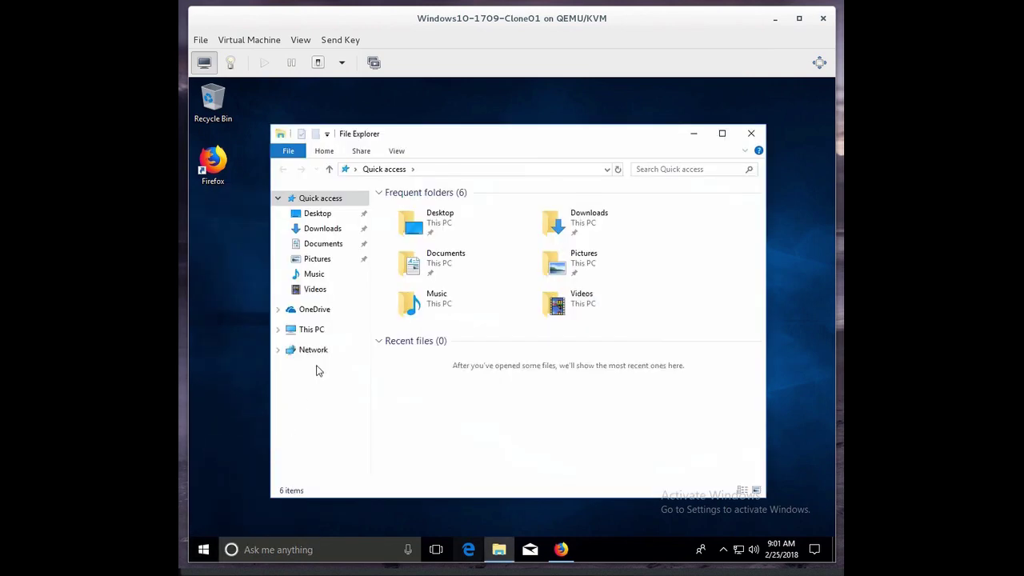
pyautogui.click(326, 231)
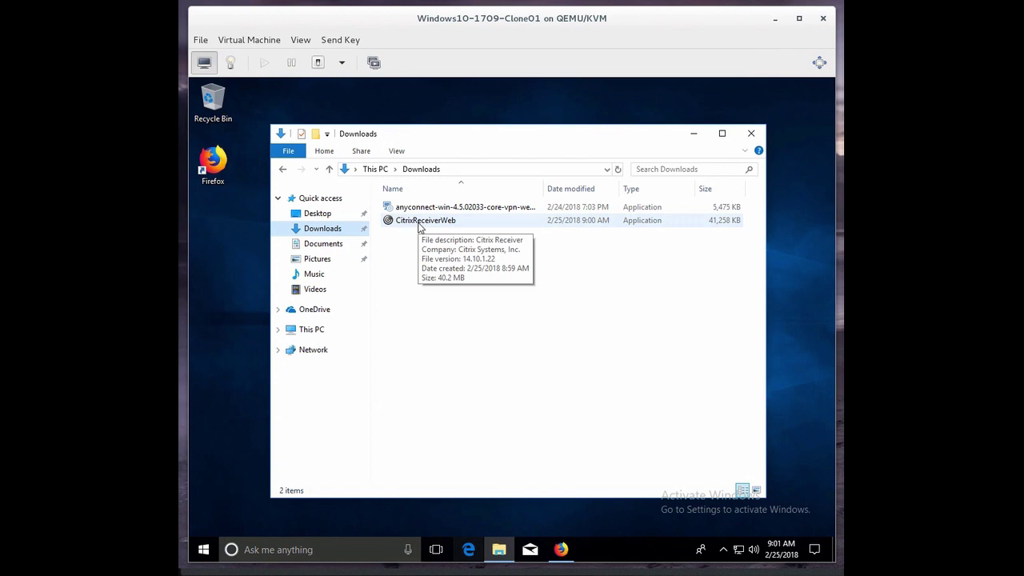
pyautogui.click(395, 151)
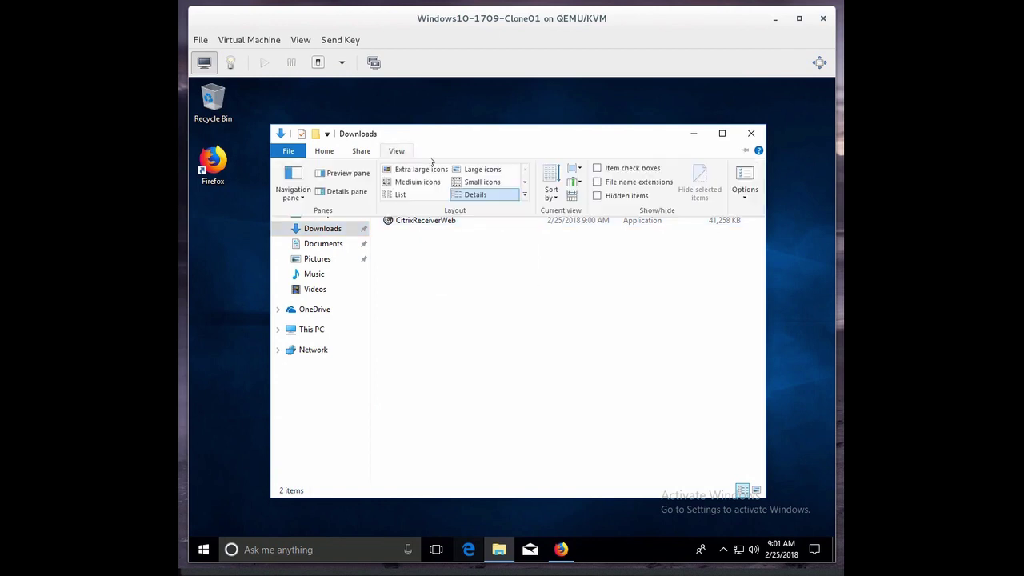
pyautogui.click(600, 183)
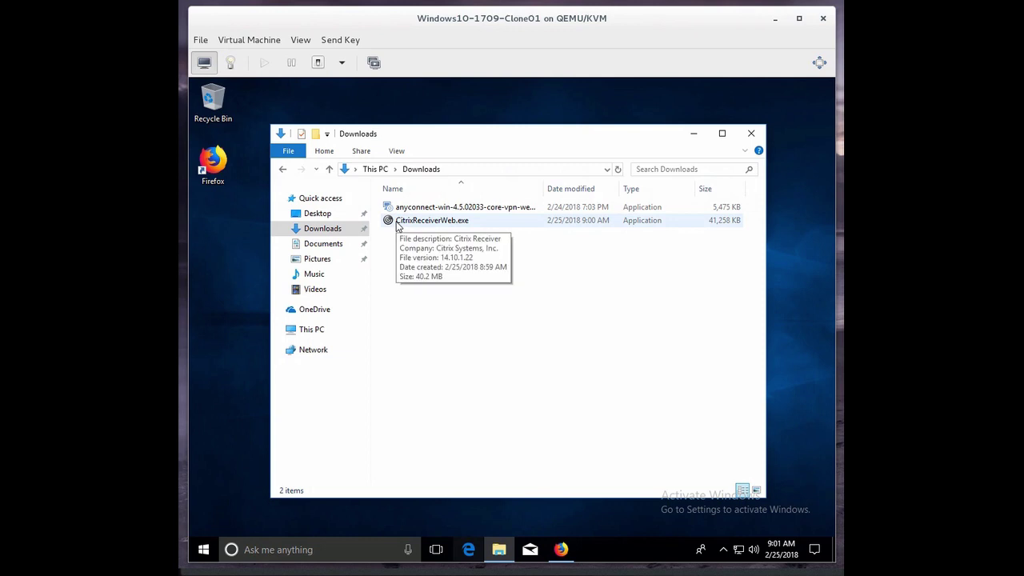
# - Install Citrix Receiver from CitrixReceiverWeb.exe, allowing it to make changes and accepting its license agreement
pyautogui.doubleClick(398, 228)
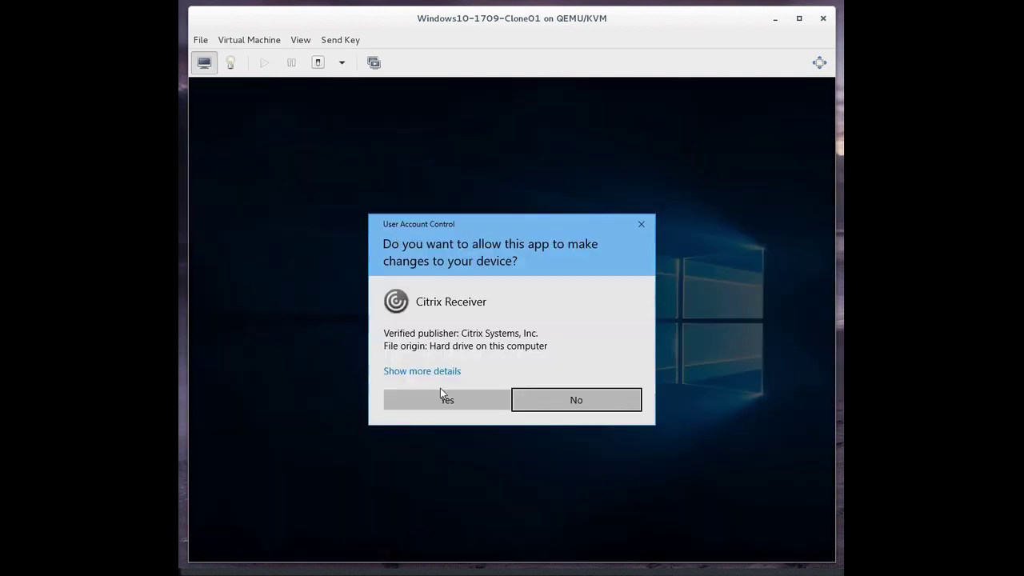
pyautogui.click(445, 397)
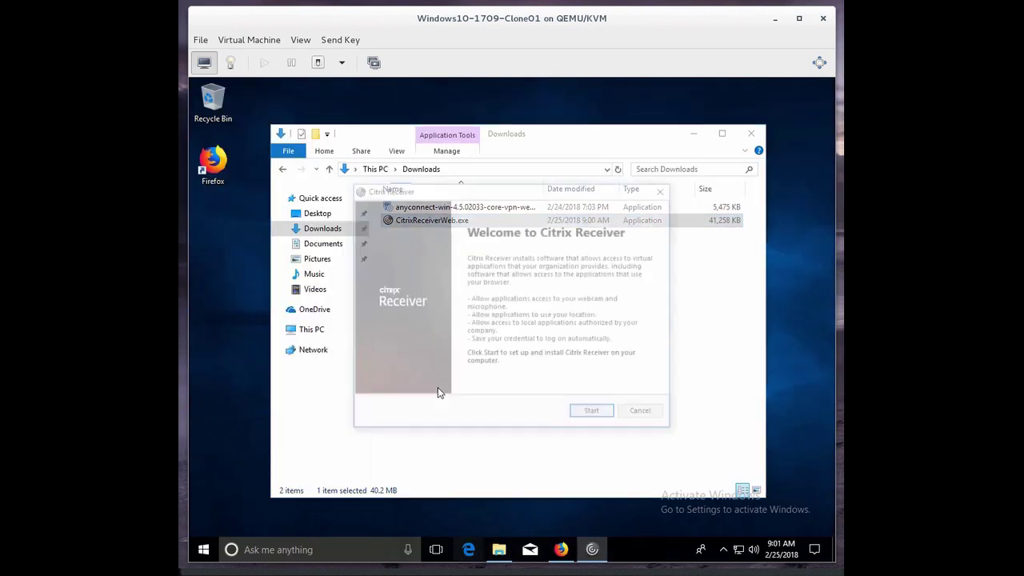
pyautogui.click(600, 416)
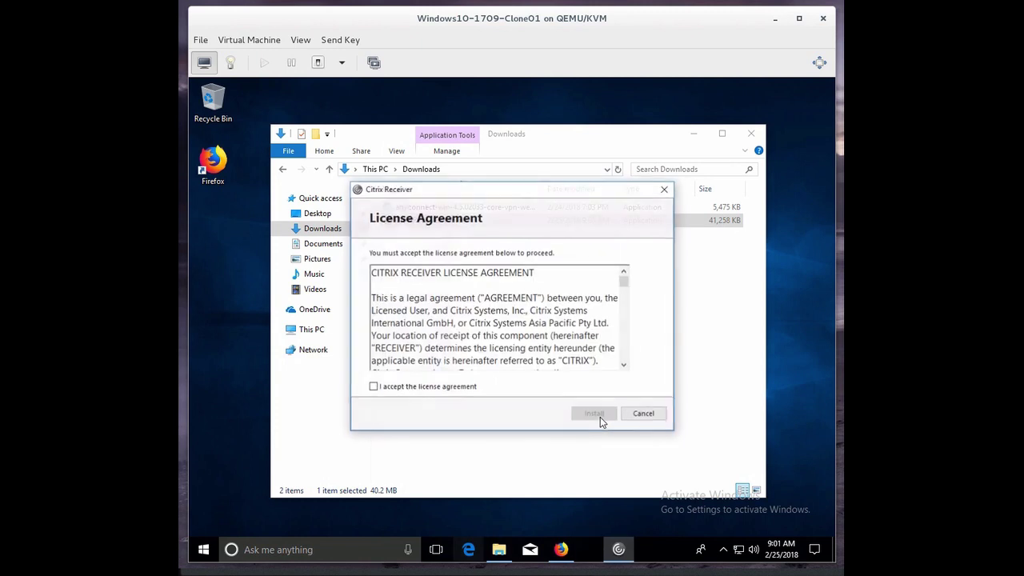
pyautogui.click(372, 387)
pyautogui.click(592, 416)
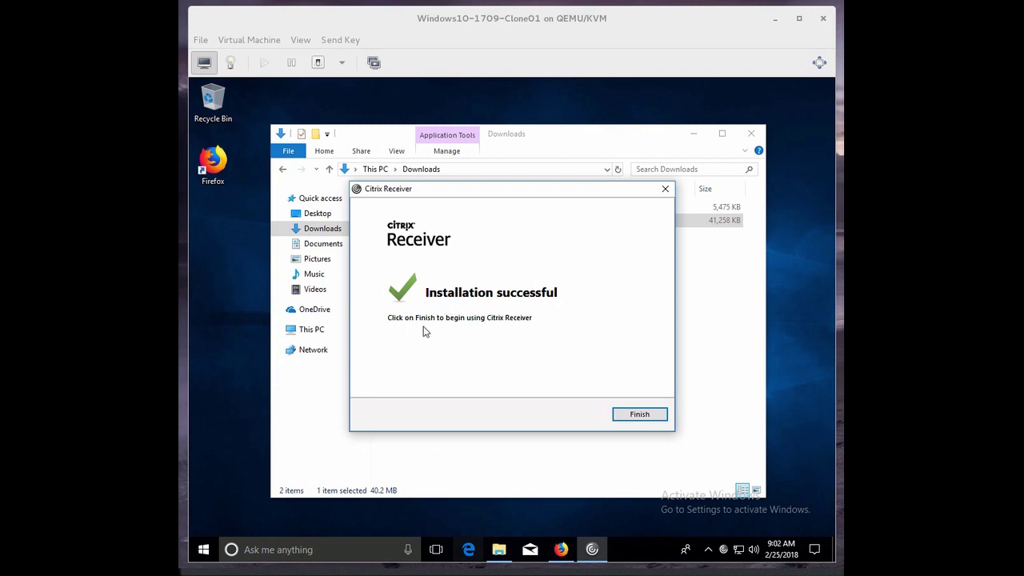
pyautogui.click(639, 417)
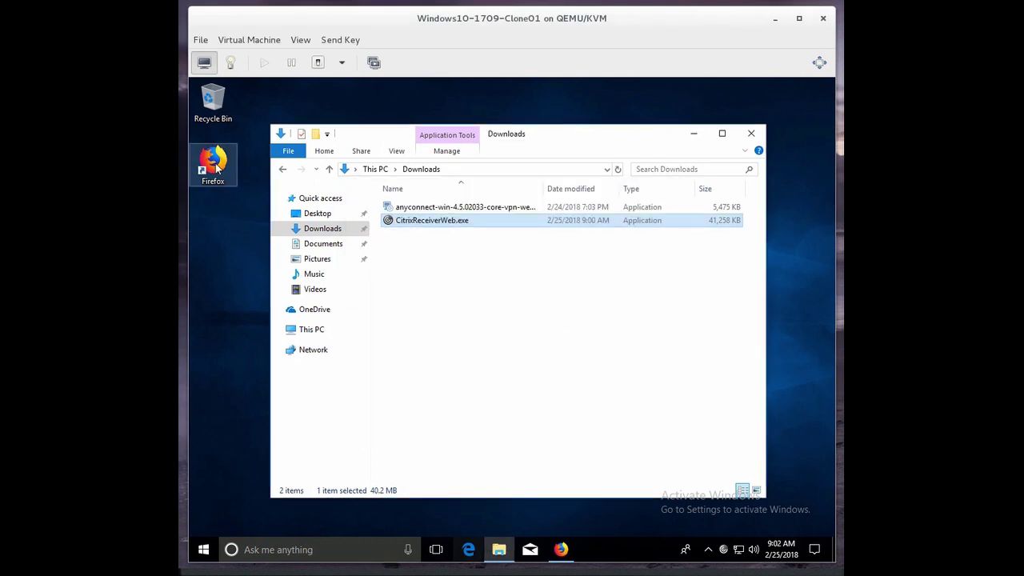
# - Return to the Citrix page in Firefox, continue the setup and open receiver links with Citrix Receiver Launcher, remembering that choice
pyautogui.click(562, 551)
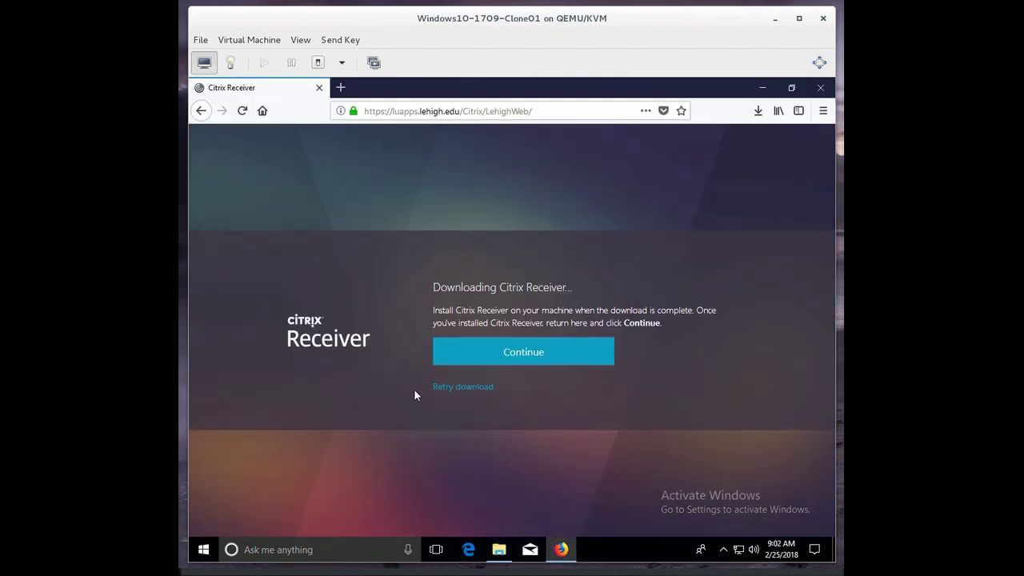
pyautogui.click(525, 355)
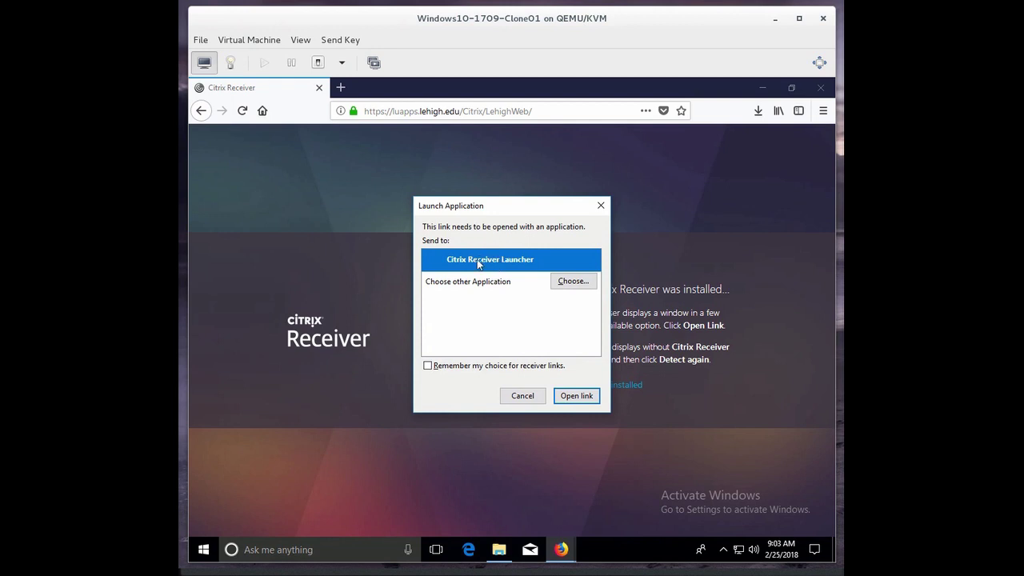
pyautogui.click(428, 366)
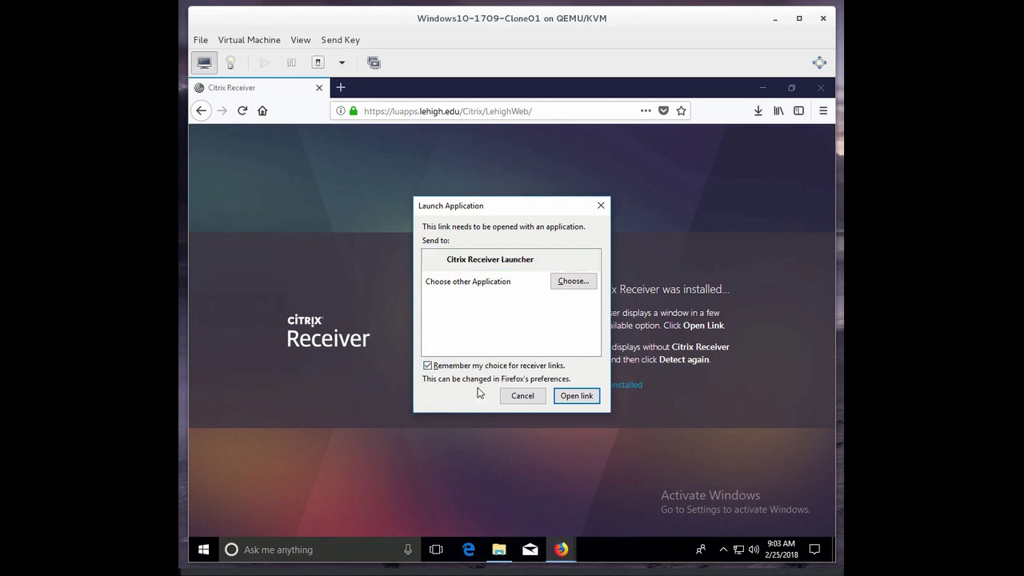
pyautogui.click(576, 396)
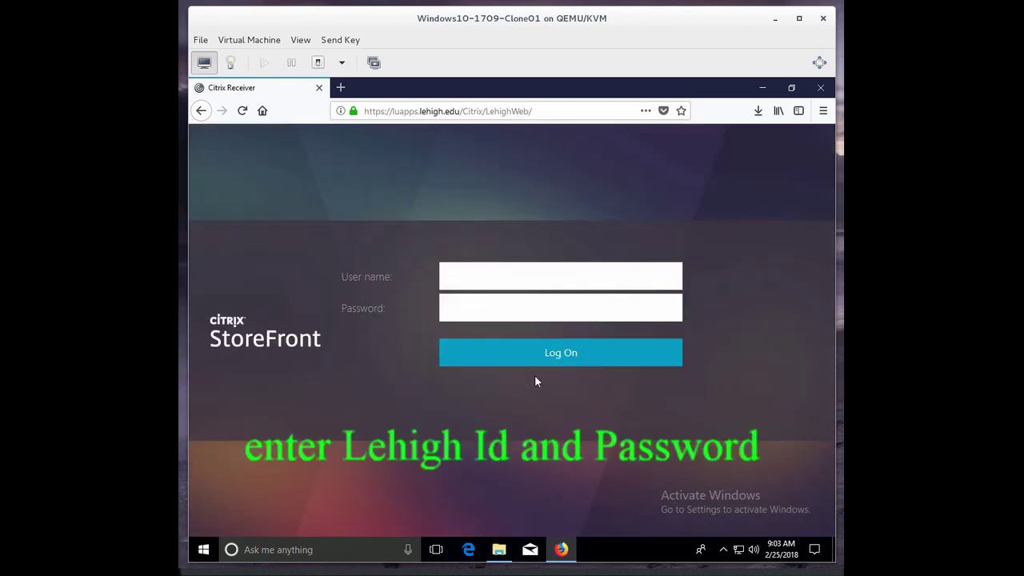
# - Log on to Citrix StoreFront with the Lehigh user name and the account password
pyautogui.write('dpm')
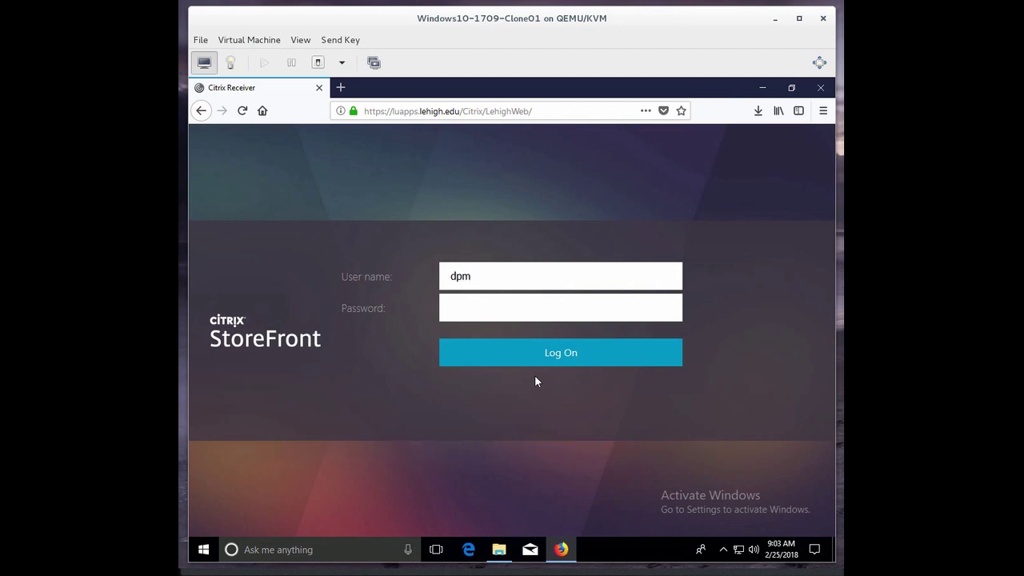
pyautogui.write('3')
pyautogui.press('Tab')
pyautogui.write('************')
pyautogui.click(557, 356)
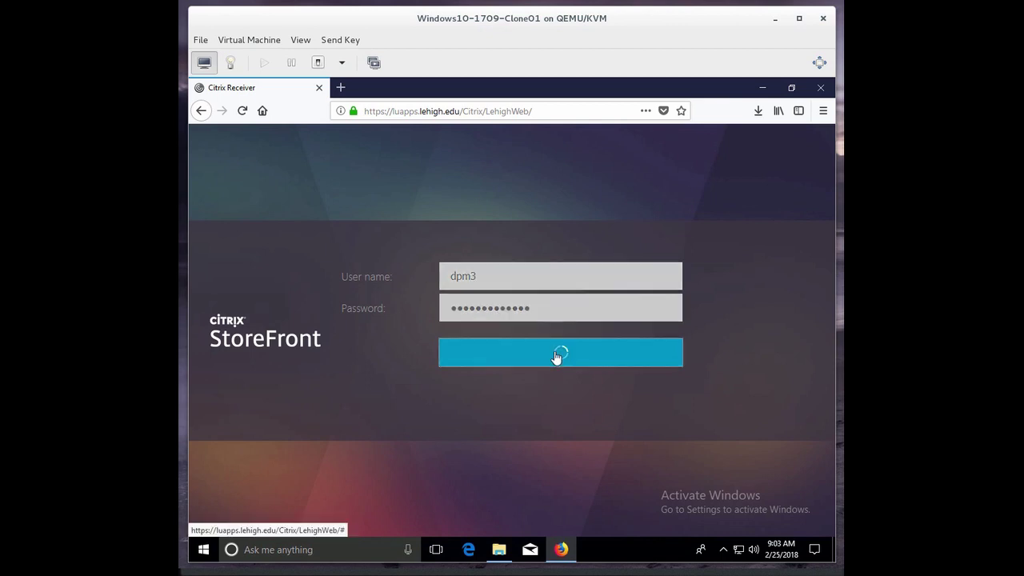